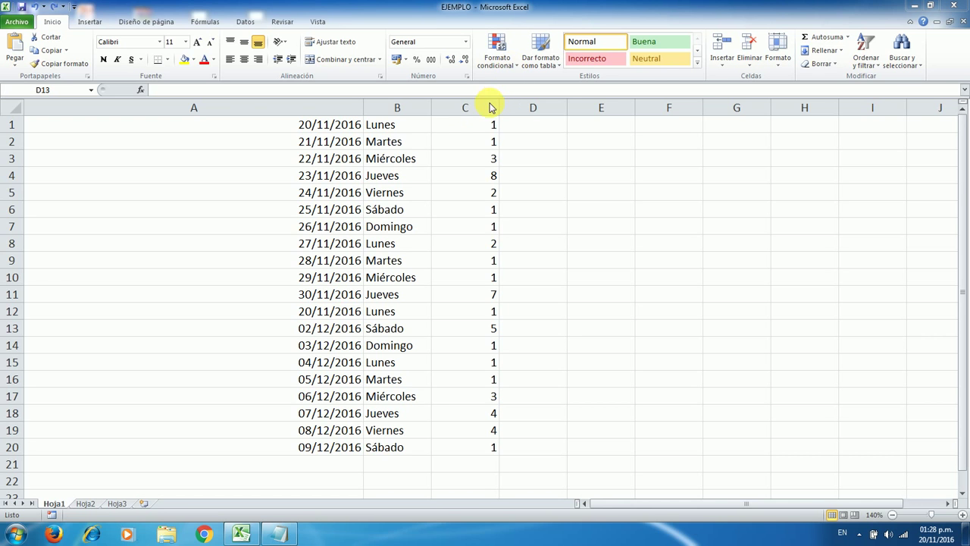
- Try the date and day column headers, then settle on selecting the whole count column C
double_click(466, 125)
click(331, 110)
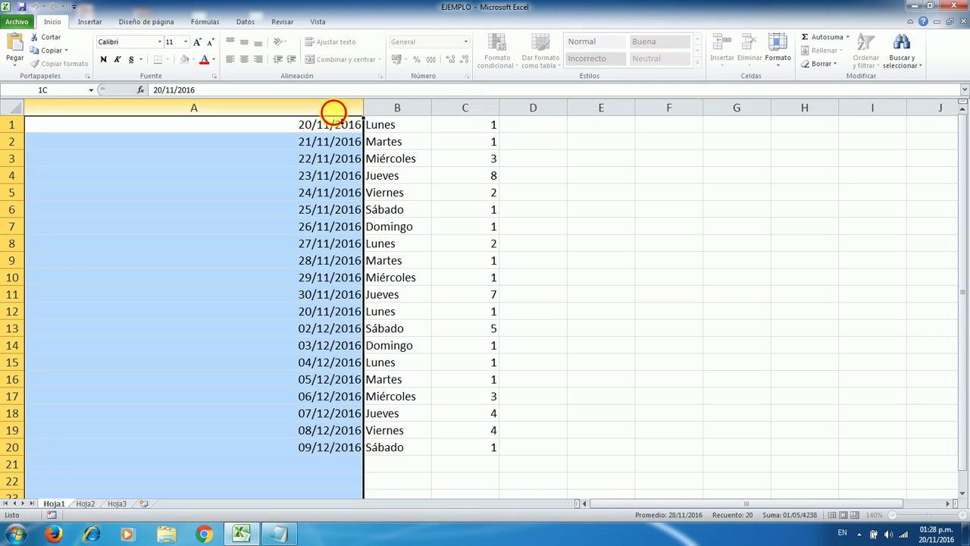
click(405, 111)
click(463, 110)
click(333, 109)
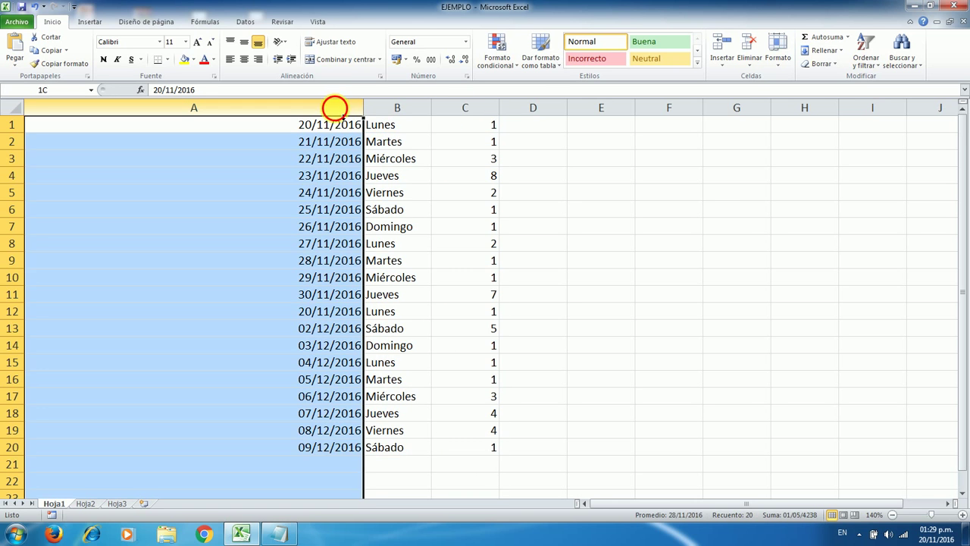
click(394, 110)
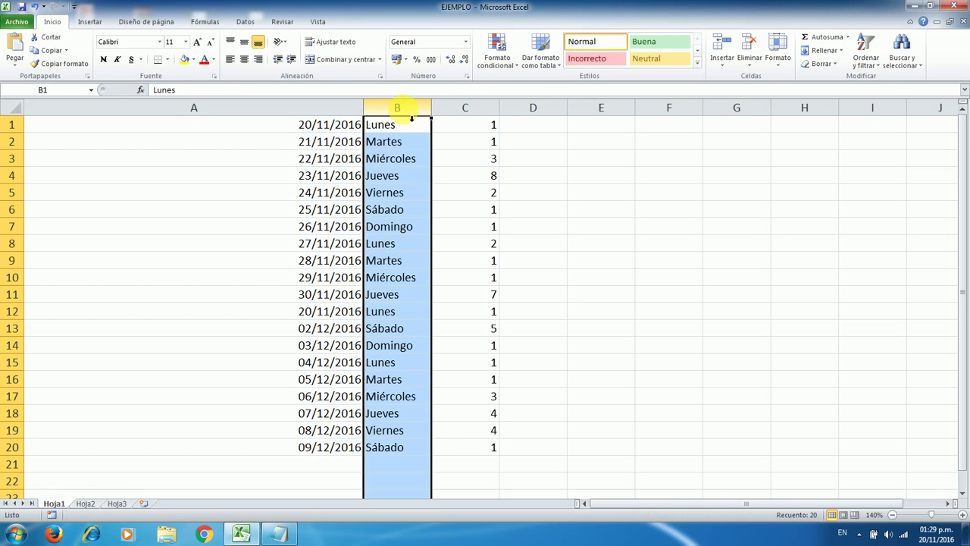
click(455, 108)
click(350, 109)
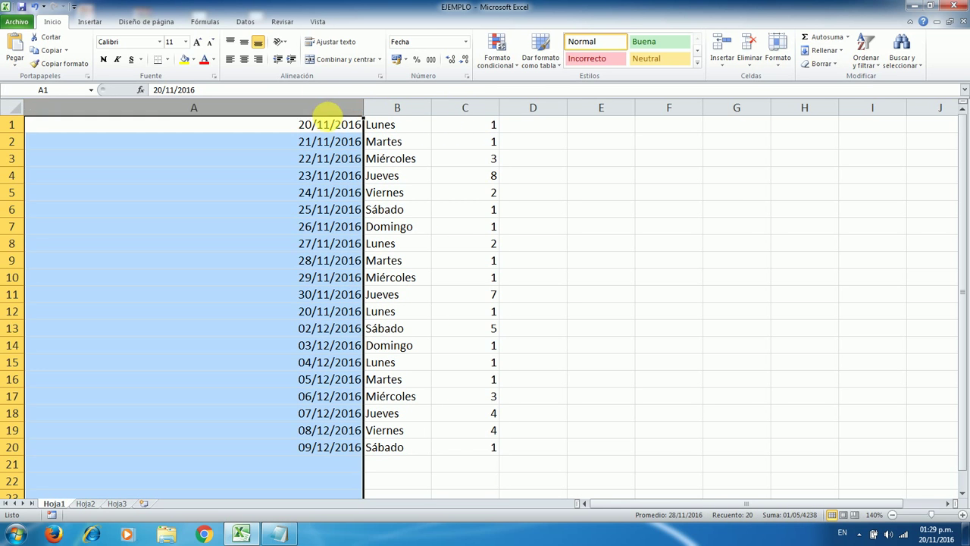
click(392, 113)
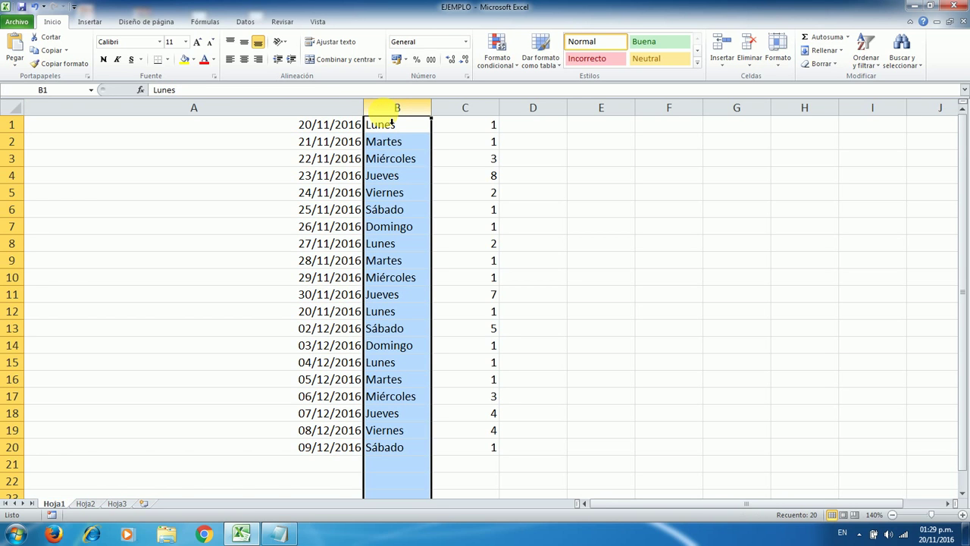
click(461, 109)
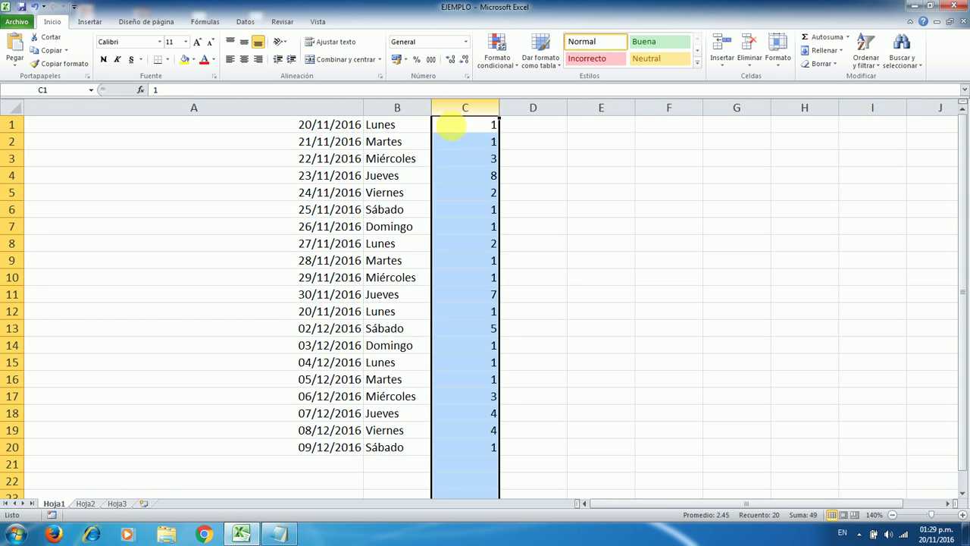
click(452, 162)
click(463, 107)
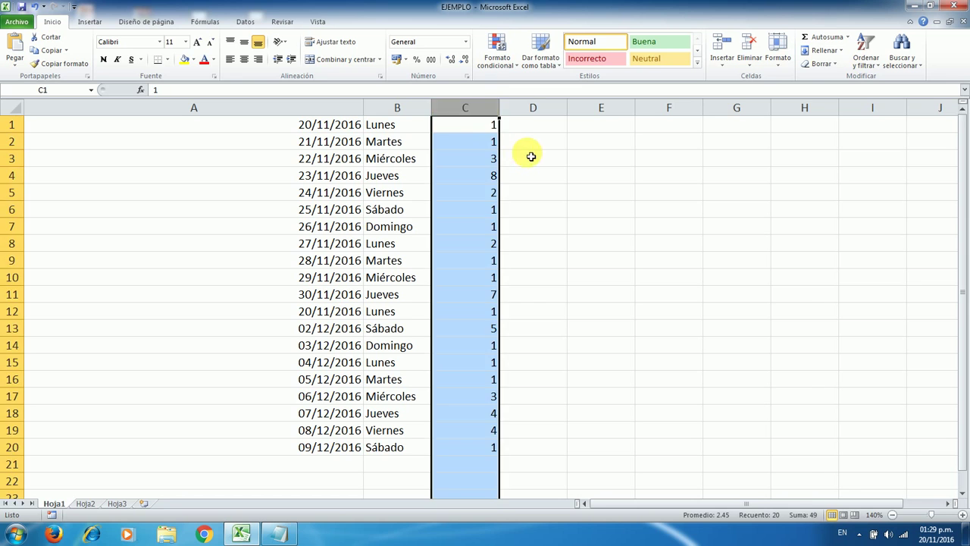
click(527, 158)
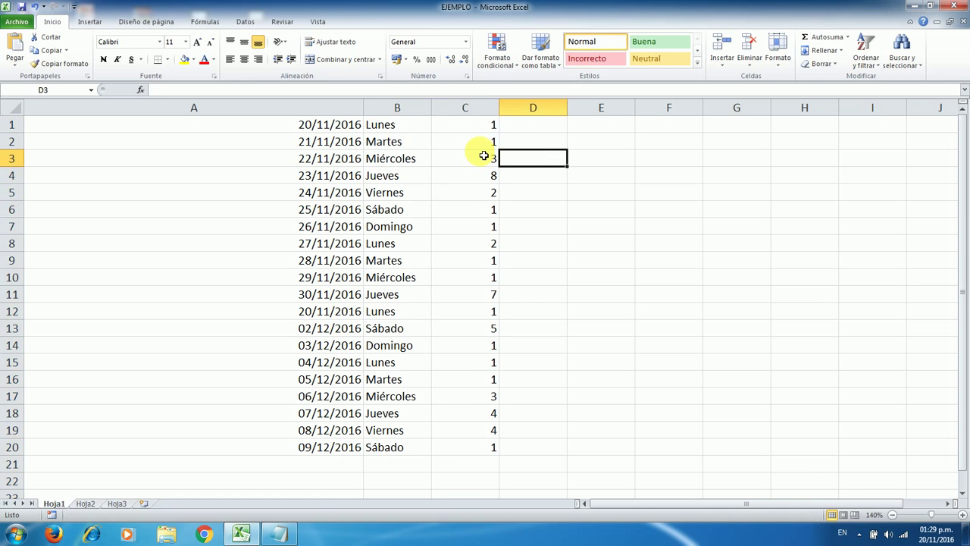
click(480, 116)
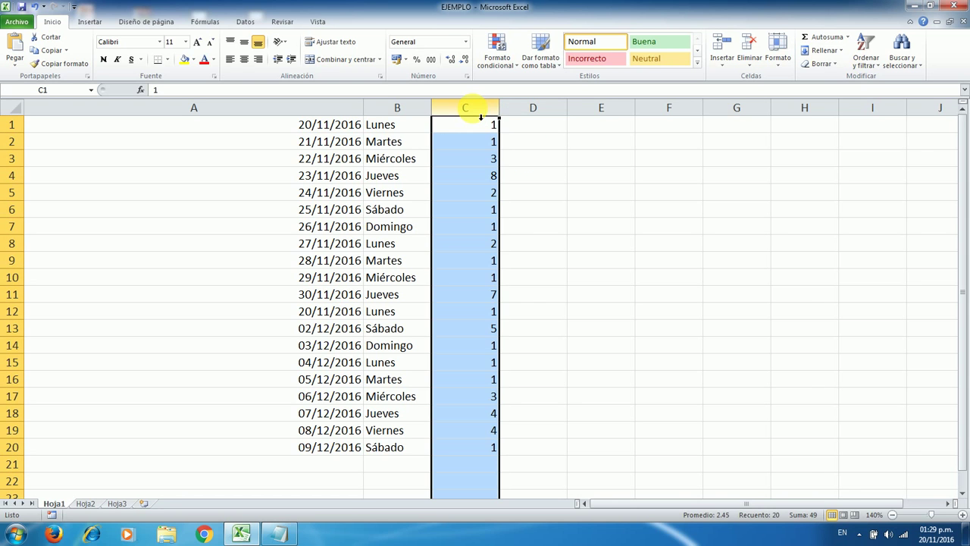
- Add a Duplicar valores rule to column C using Relleno rojo claro con texto rojo oscuro
click(514, 68)
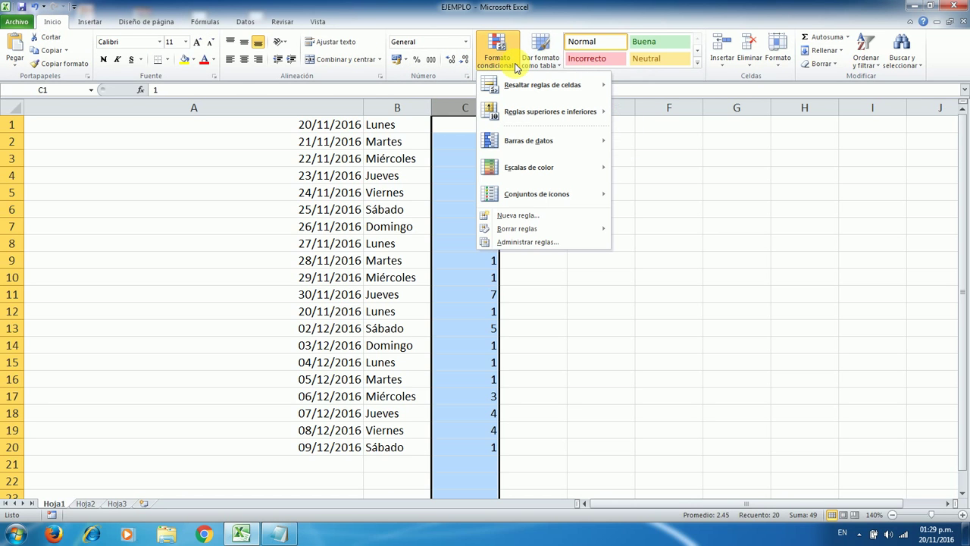
mouse_move(543, 85)
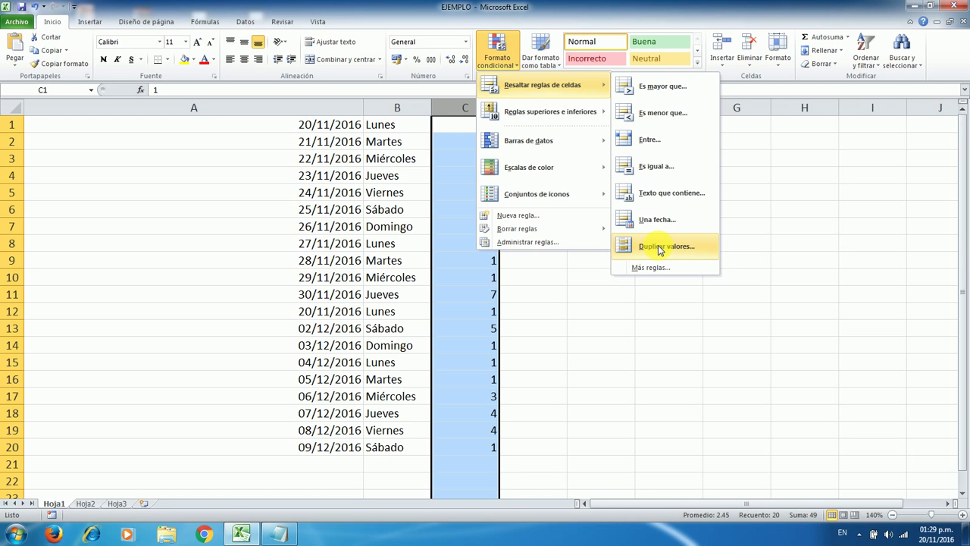
click(659, 247)
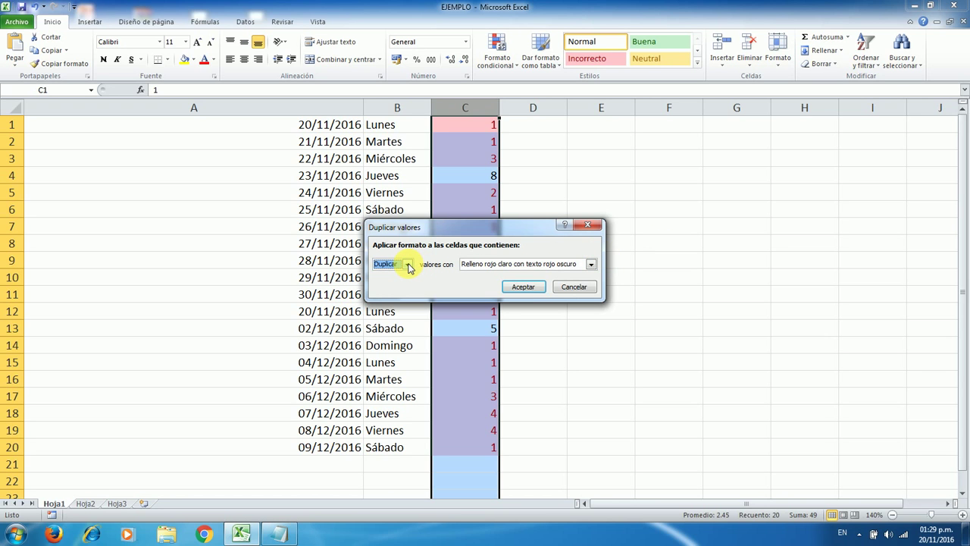
click(407, 264)
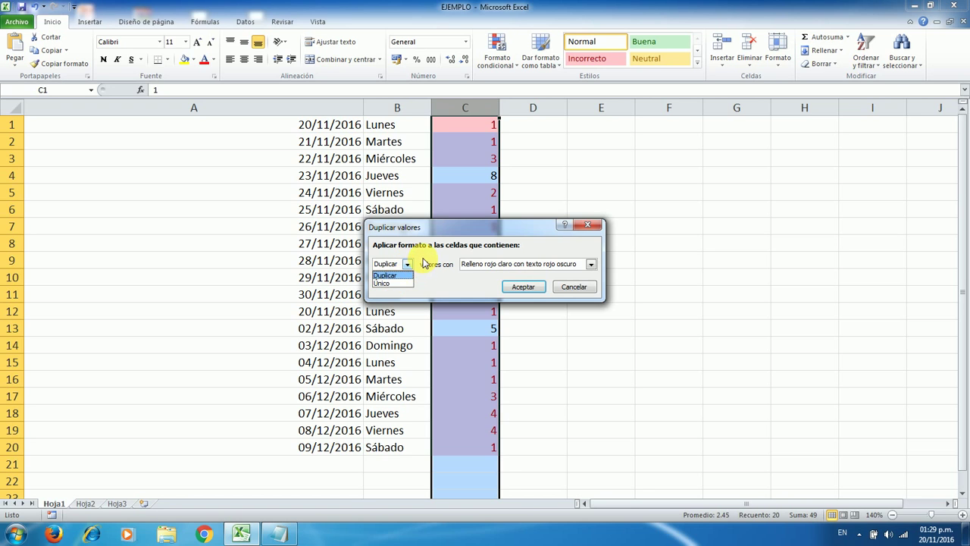
click(405, 265)
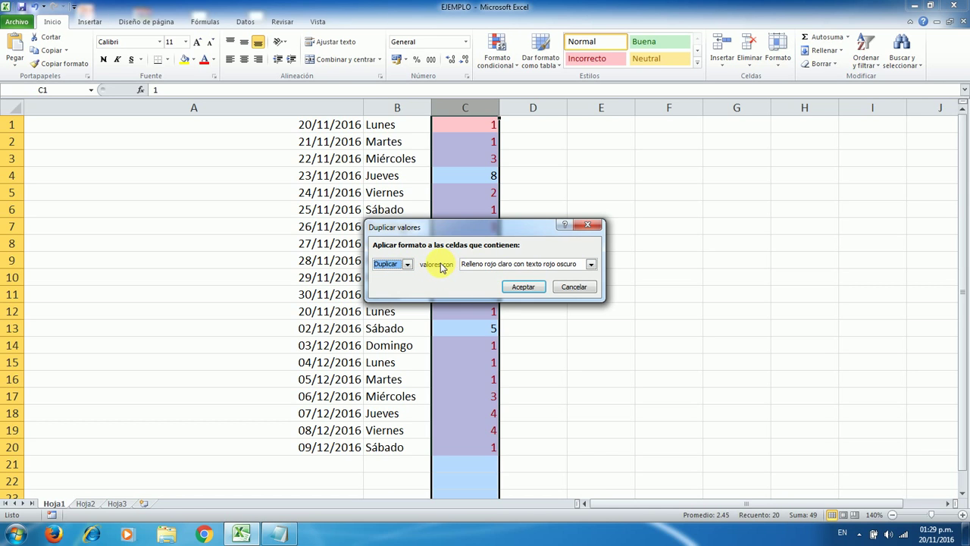
click(590, 264)
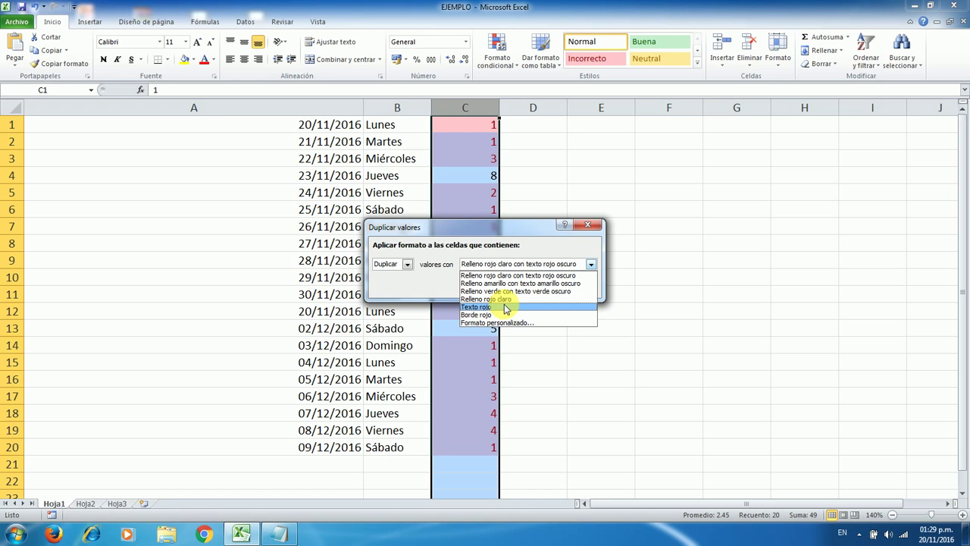
click(547, 245)
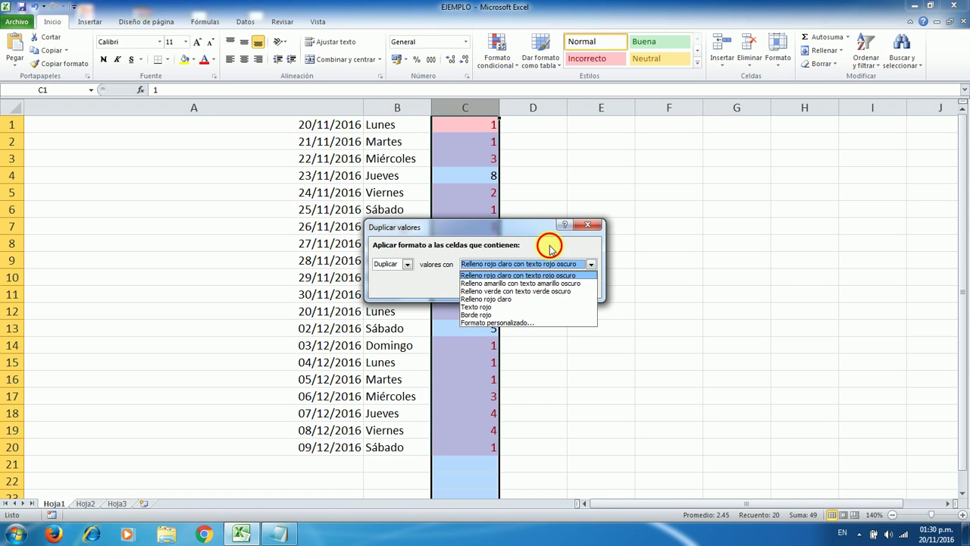
click(522, 289)
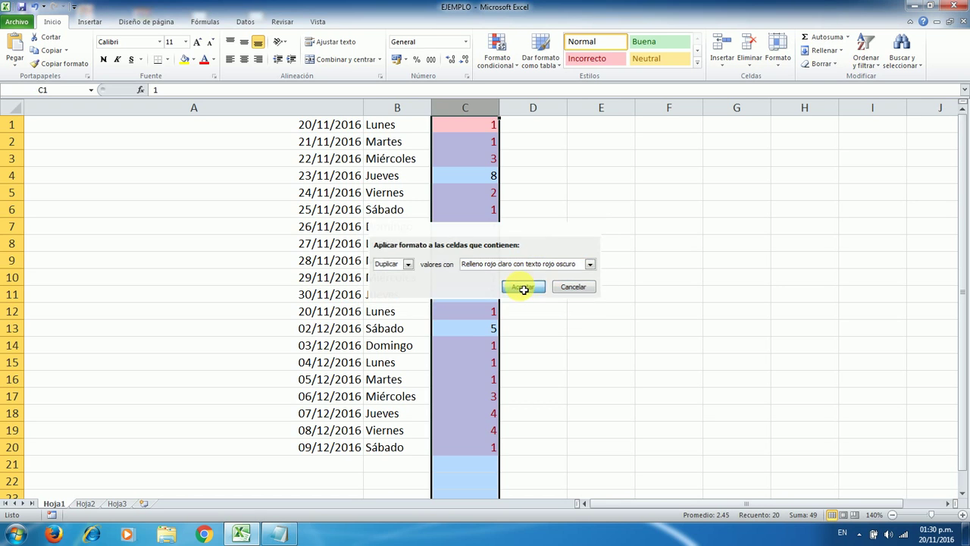
- Undo the duplicate-value formatting on column C with Ctrl+Z and reselect column C
click(533, 226)
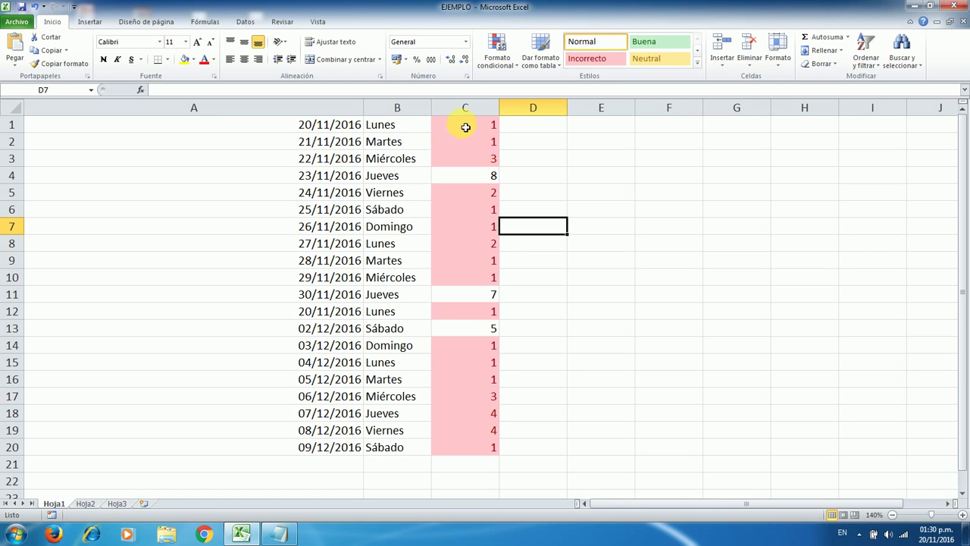
click(535, 157)
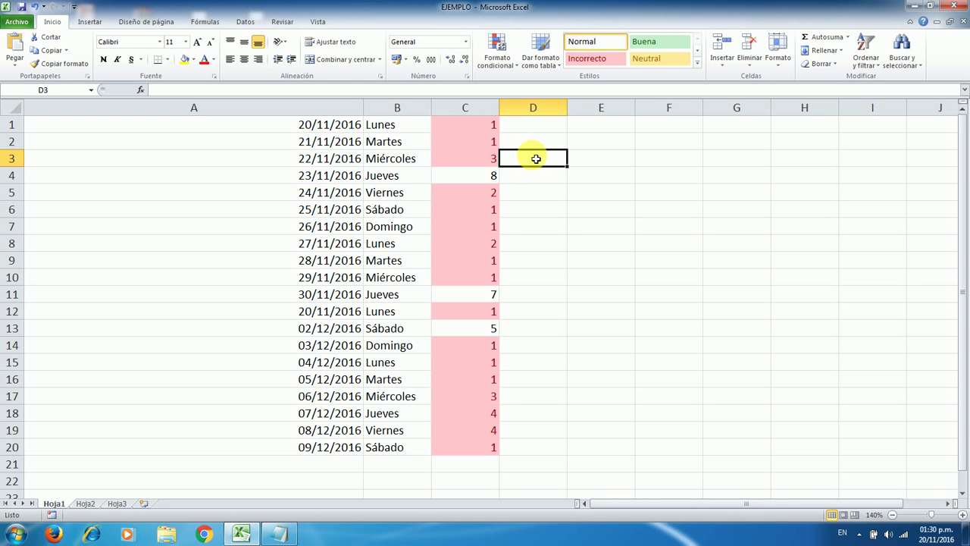
key(ctrl+z)
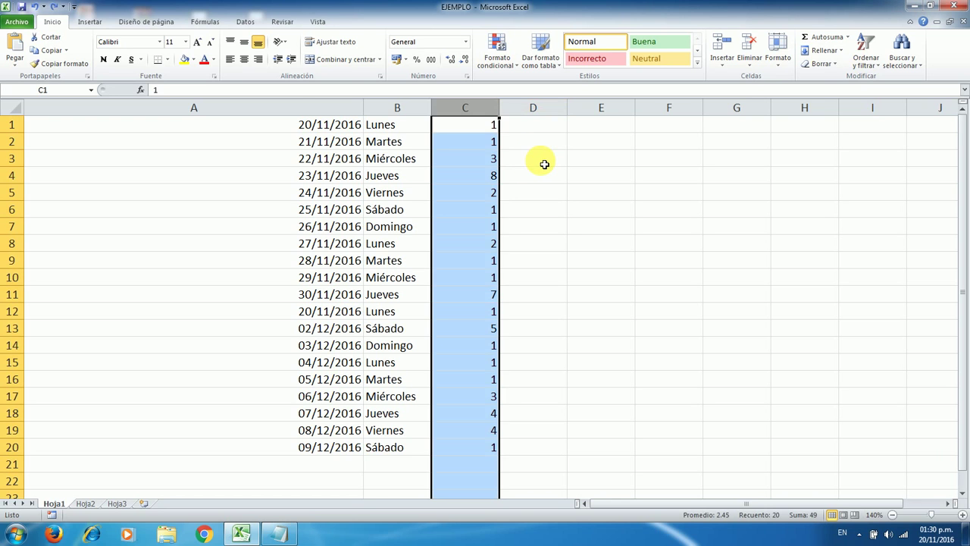
click(514, 155)
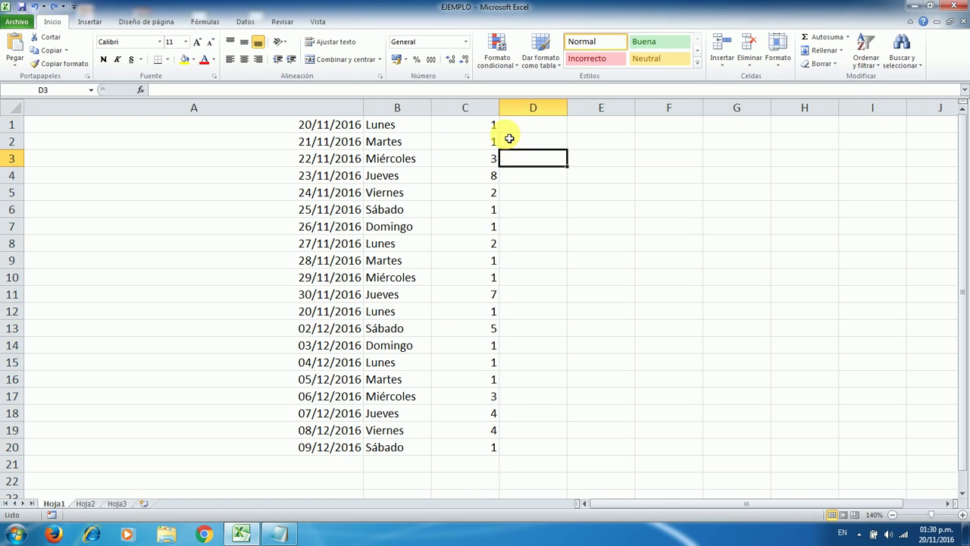
click(481, 120)
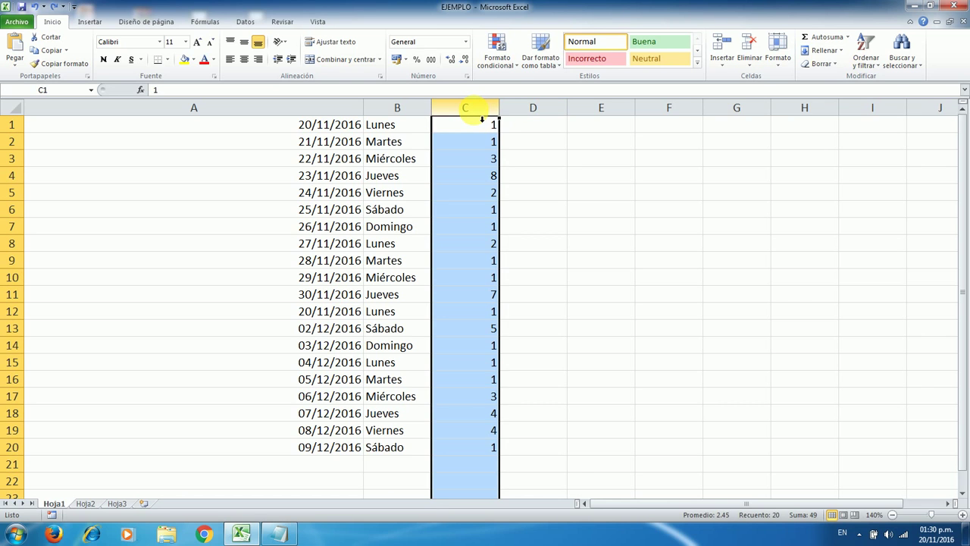
click(514, 67)
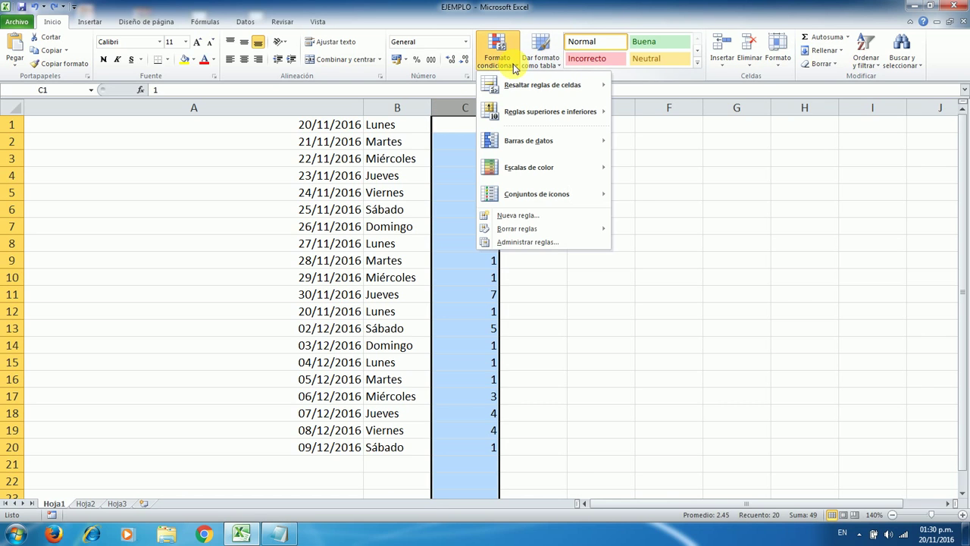
mouse_move(543, 85)
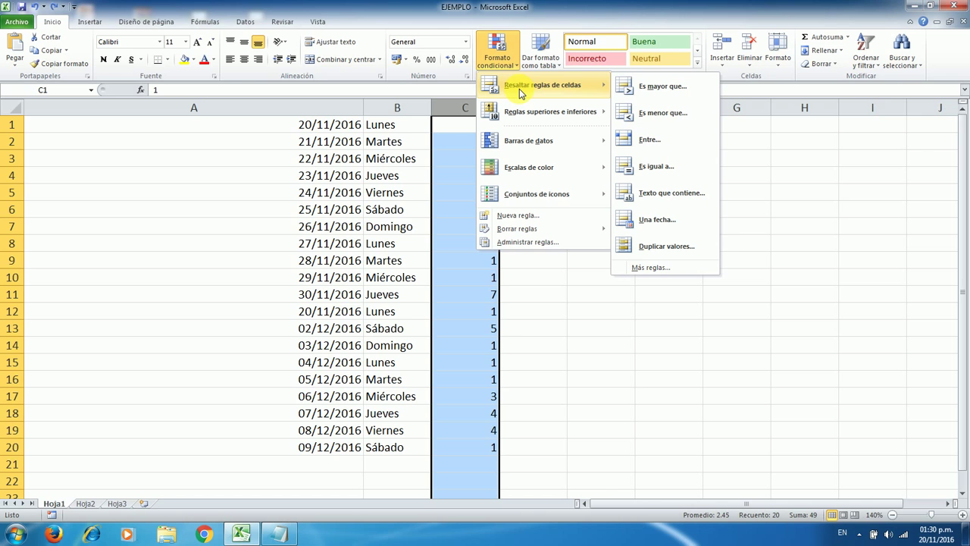
click(682, 251)
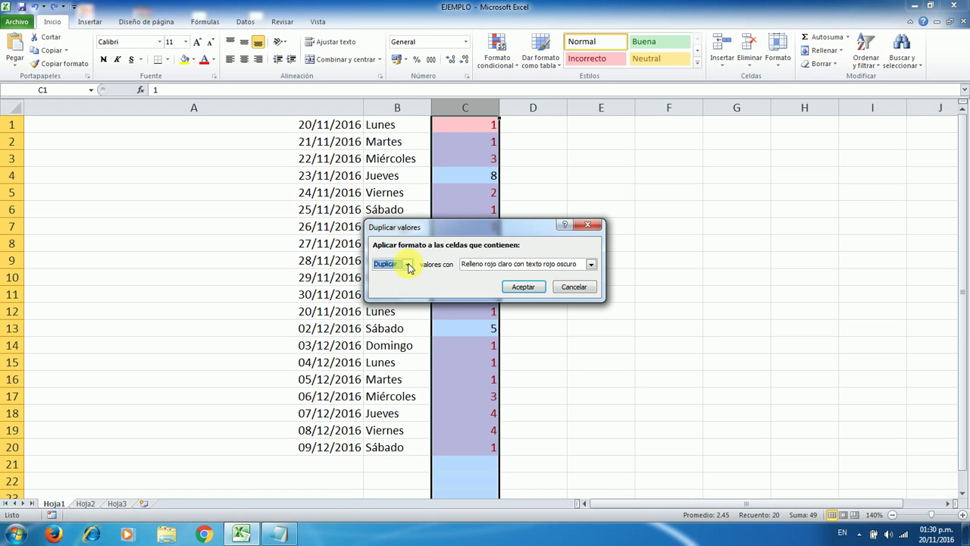
click(407, 265)
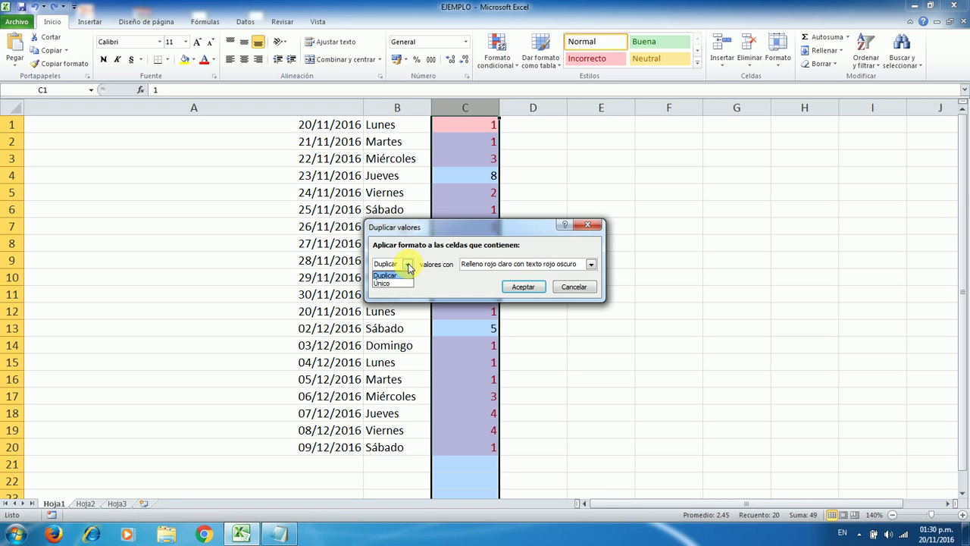
click(395, 284)
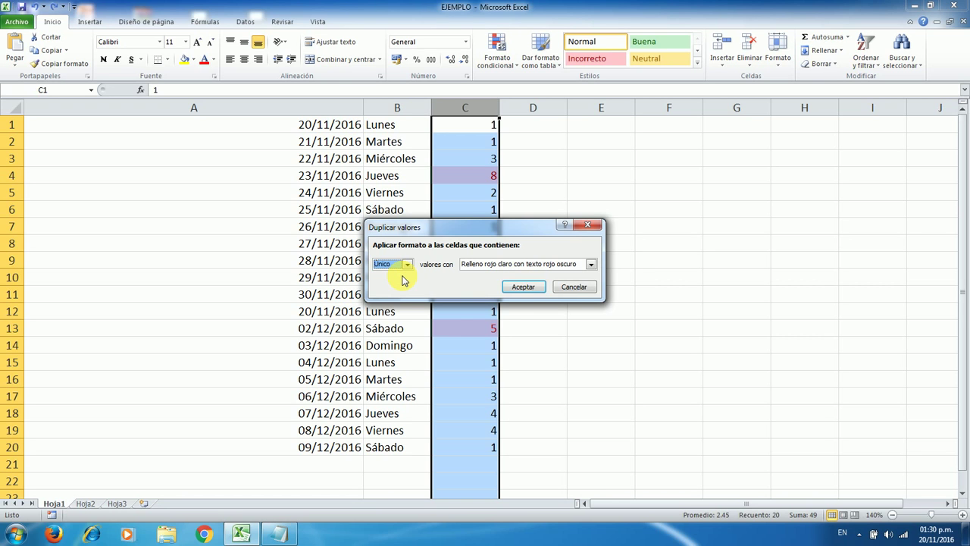
click(590, 264)
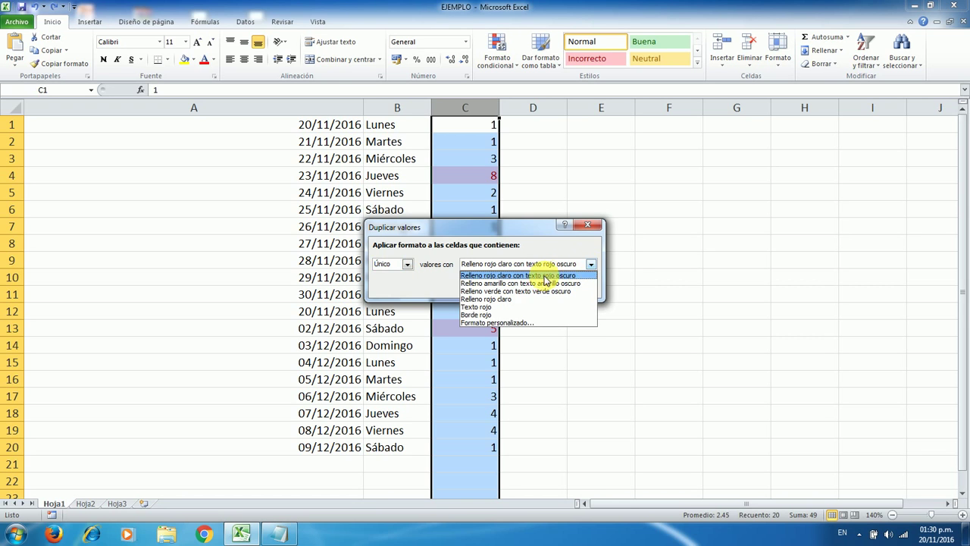
click(526, 292)
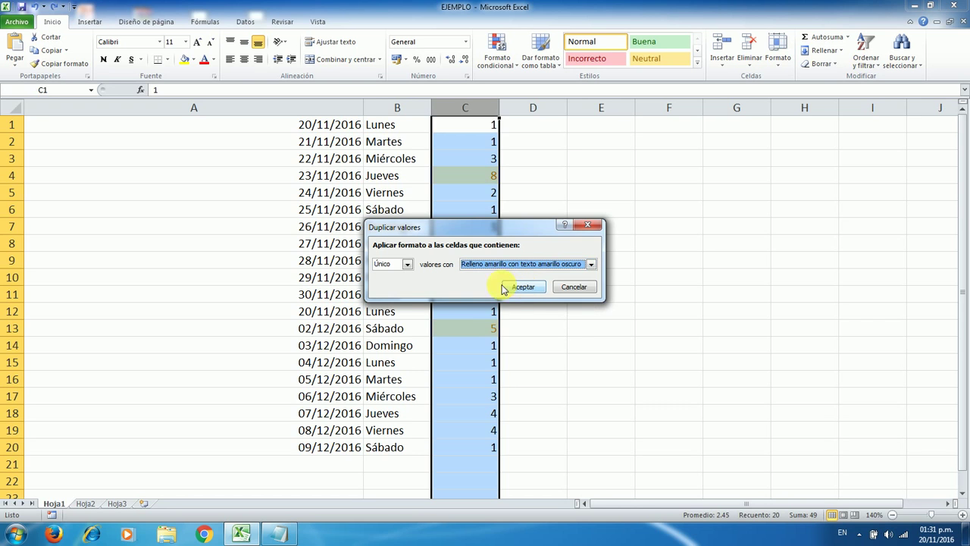
click(520, 289)
click(545, 234)
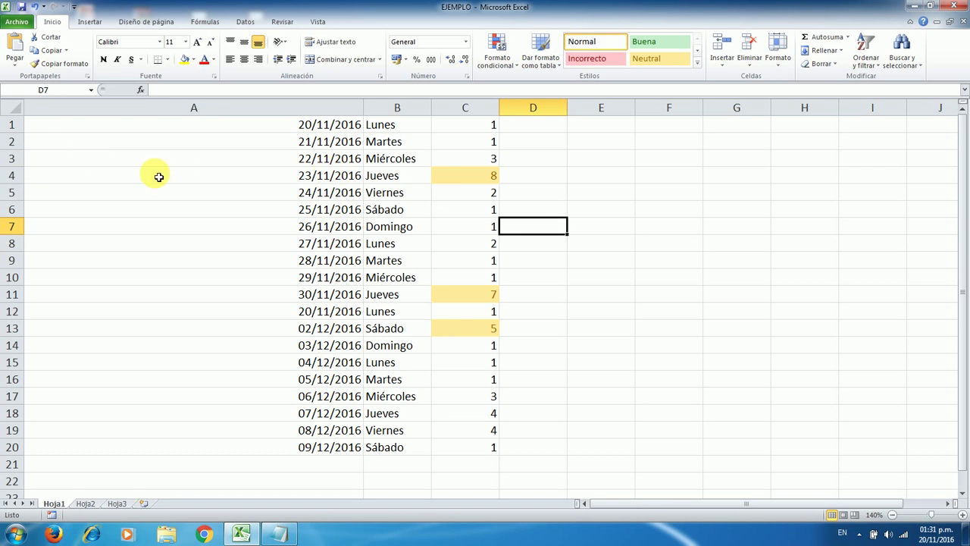
click(479, 179)
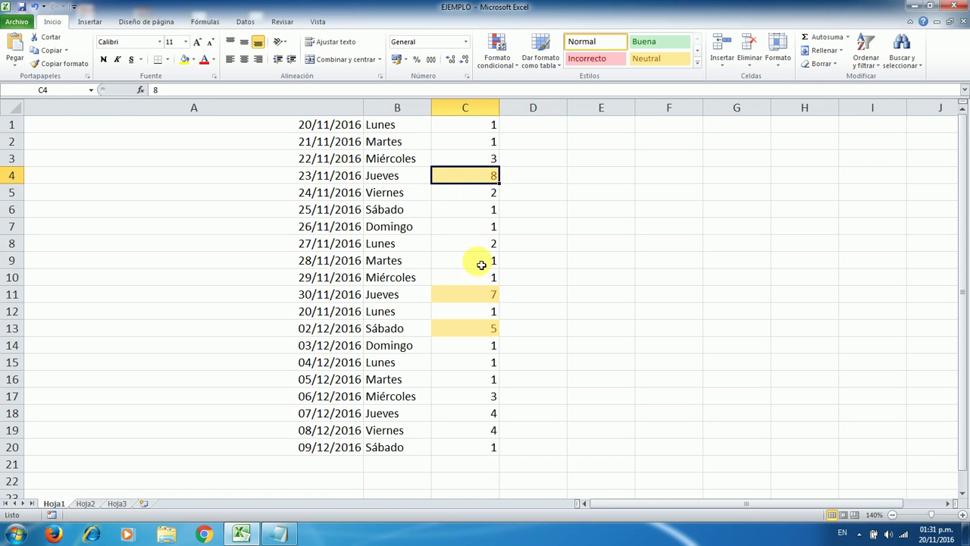
click(488, 295)
click(474, 332)
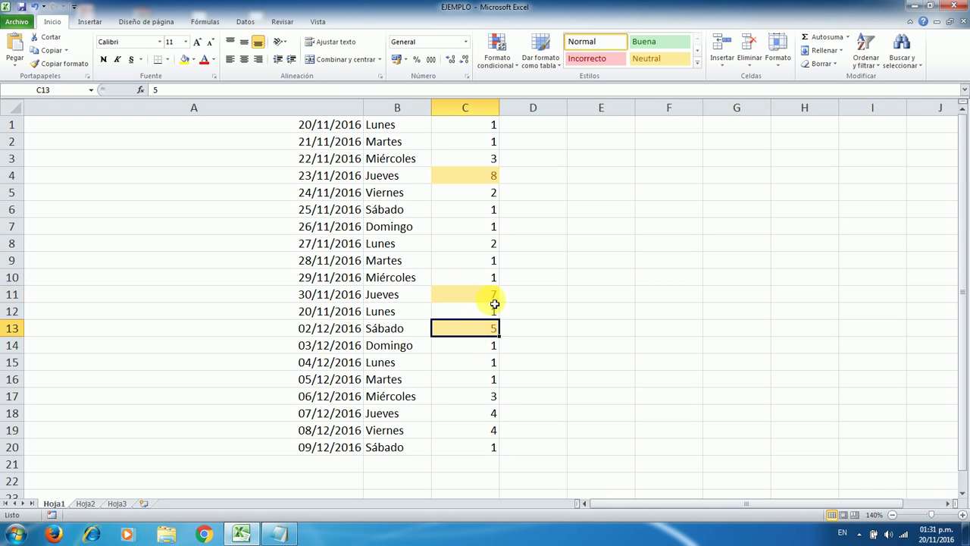
click(490, 301)
click(482, 180)
click(486, 218)
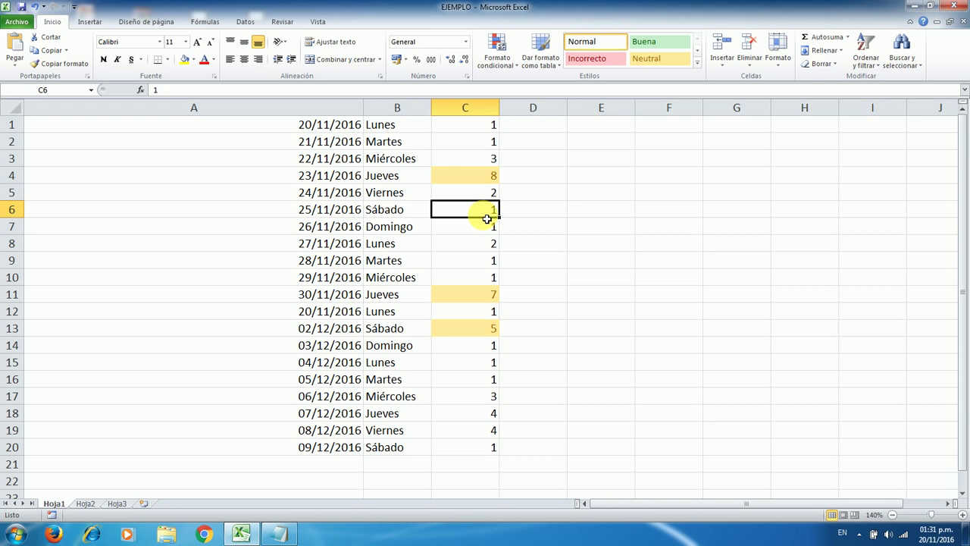
click(470, 241)
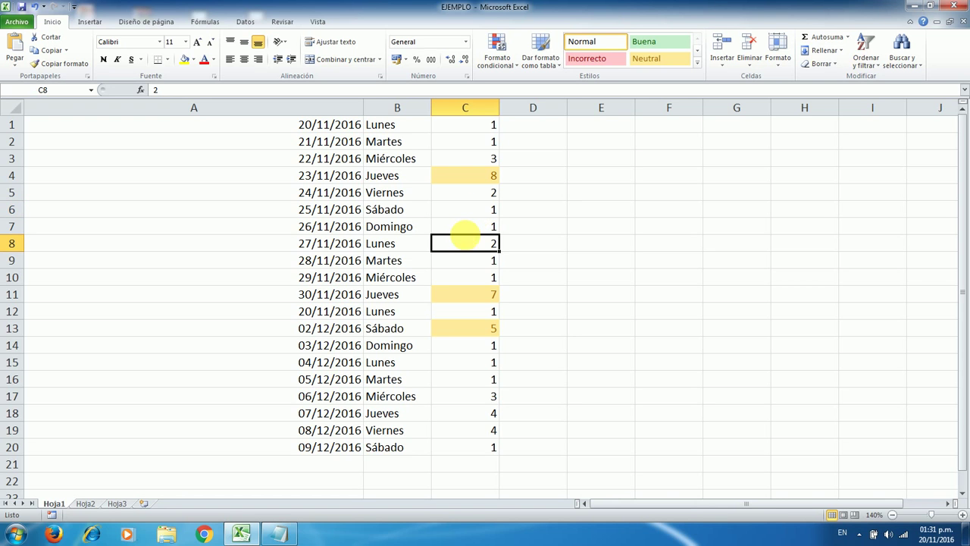
- Remove the yellow shading from the counts and select table rows 1–20
key(ctrl+space)
click(469, 238)
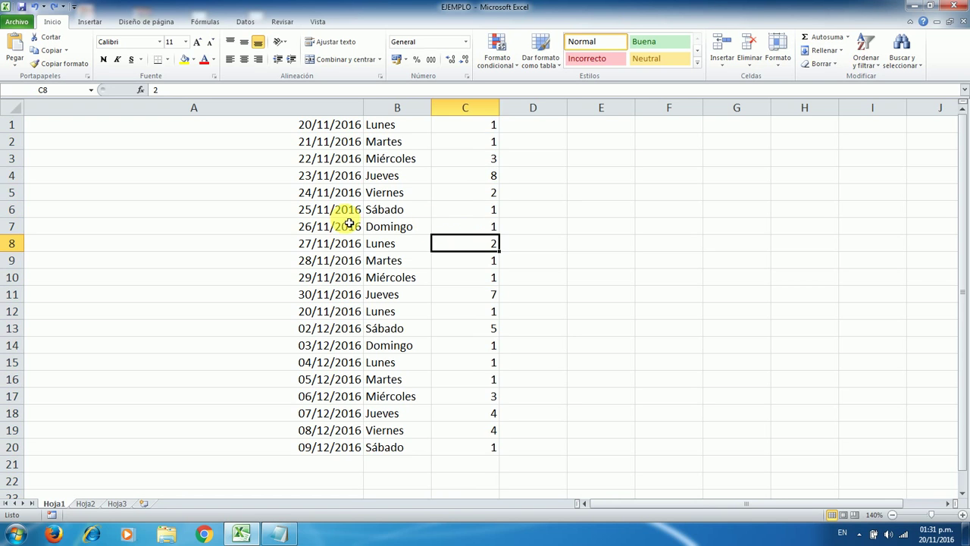
drag(12, 125, 61, 449)
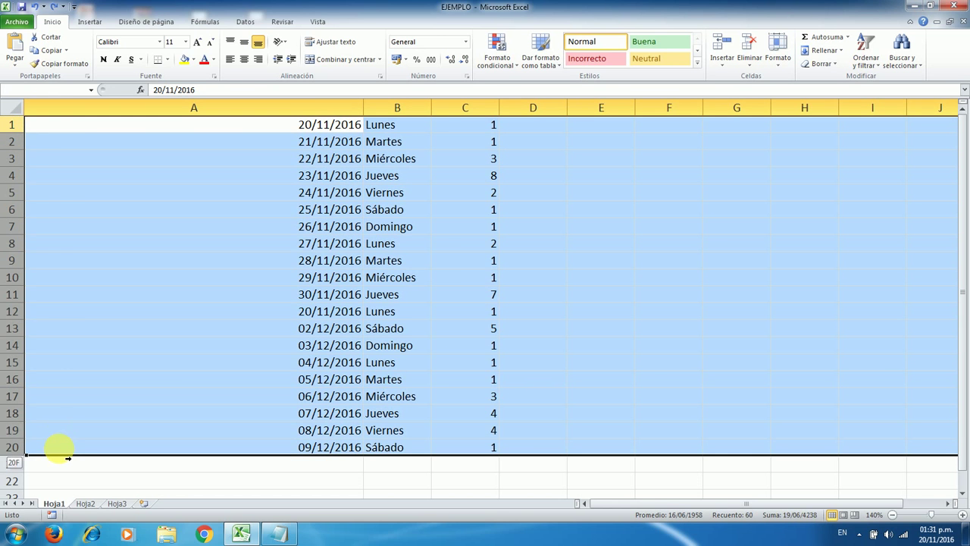
click(515, 56)
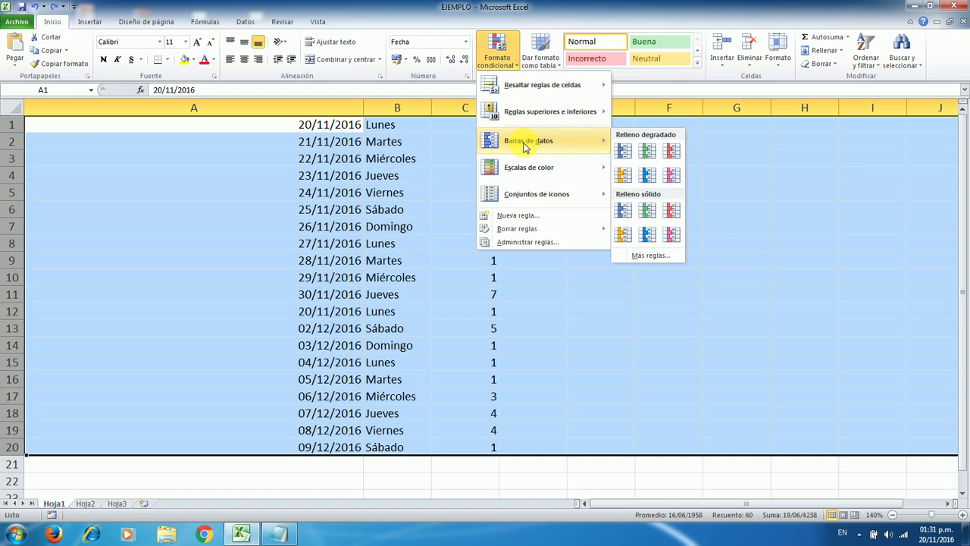
mouse_move(543, 85)
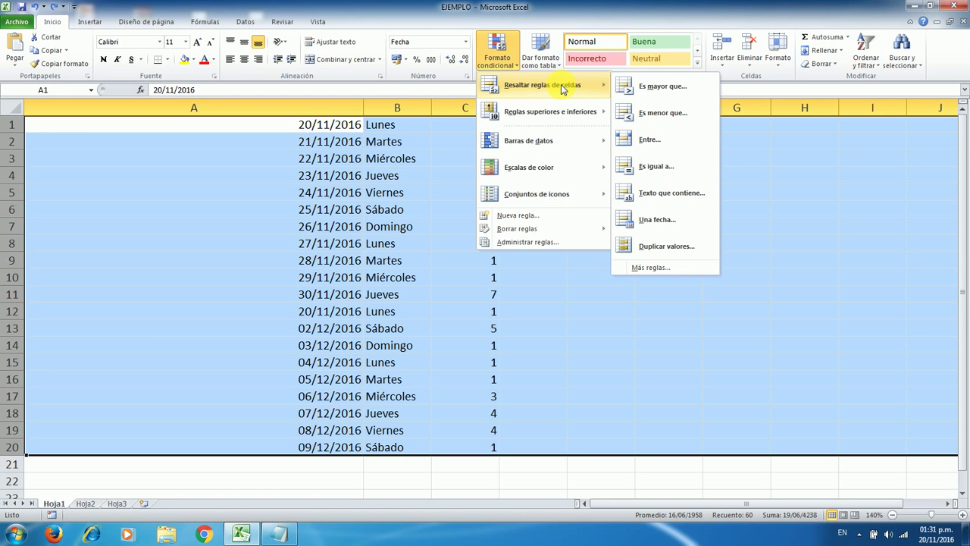
- Apply a Duplicar valores rule with Relleno verde con texto verde oscuro to rows 1–20
click(663, 249)
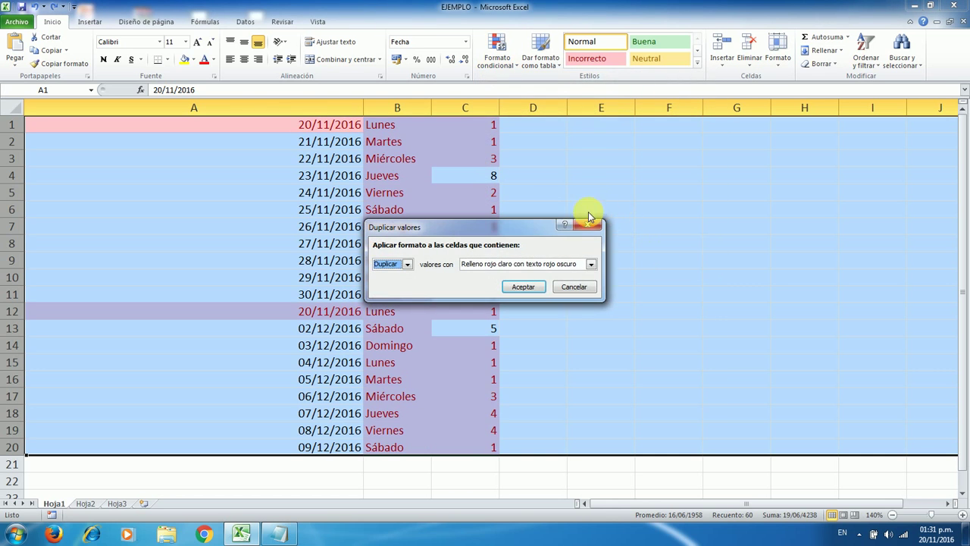
click(591, 263)
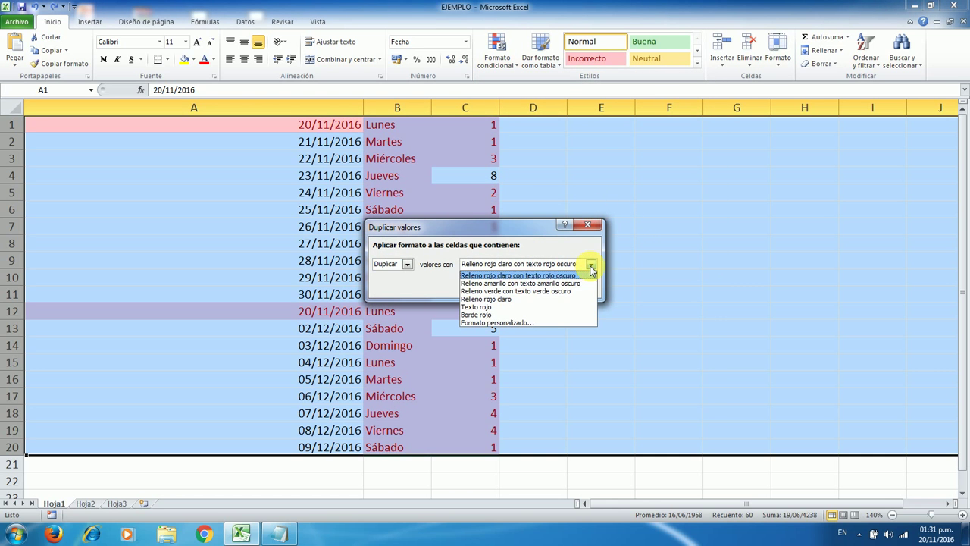
click(526, 291)
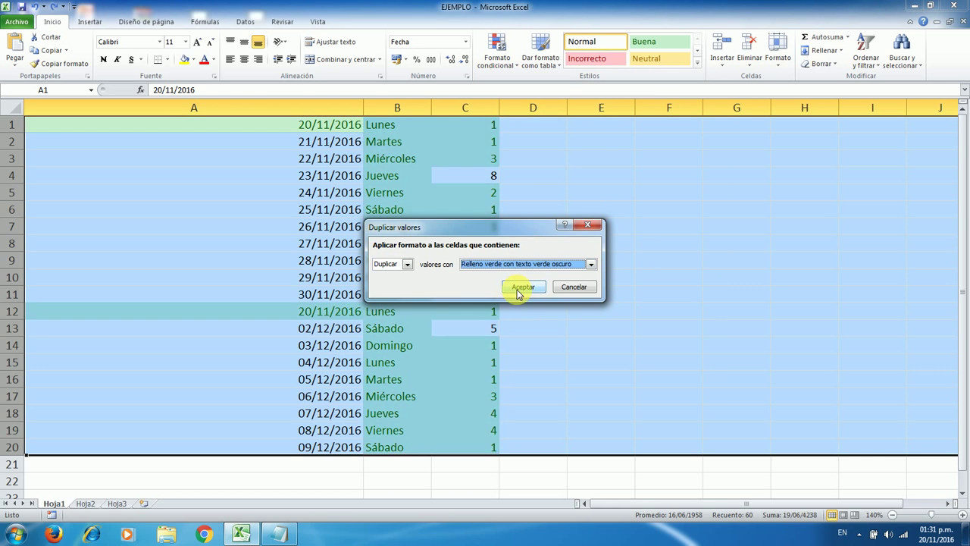
click(520, 290)
click(561, 223)
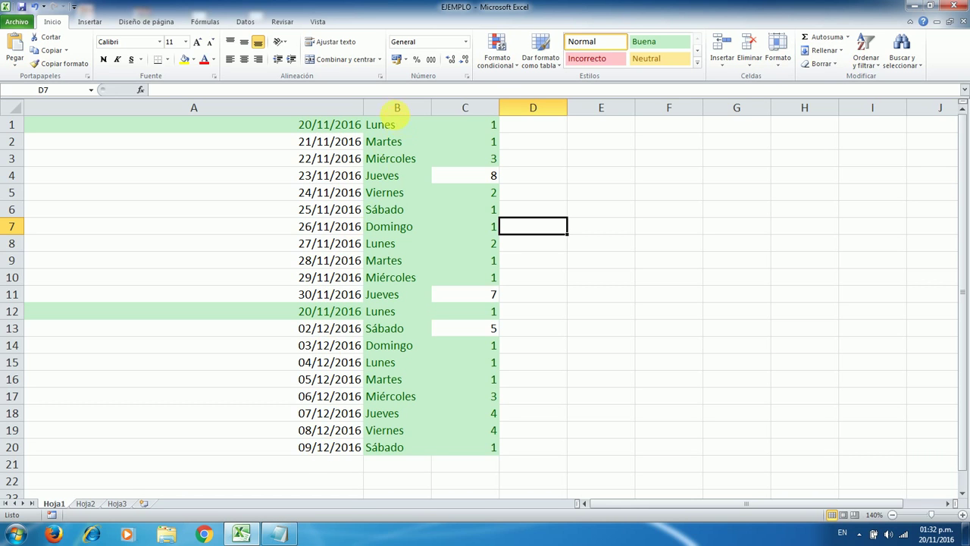
- Check the unshaded counts 8, 7 and 5, then undo the green duplicate highlighting
click(394, 109)
click(311, 165)
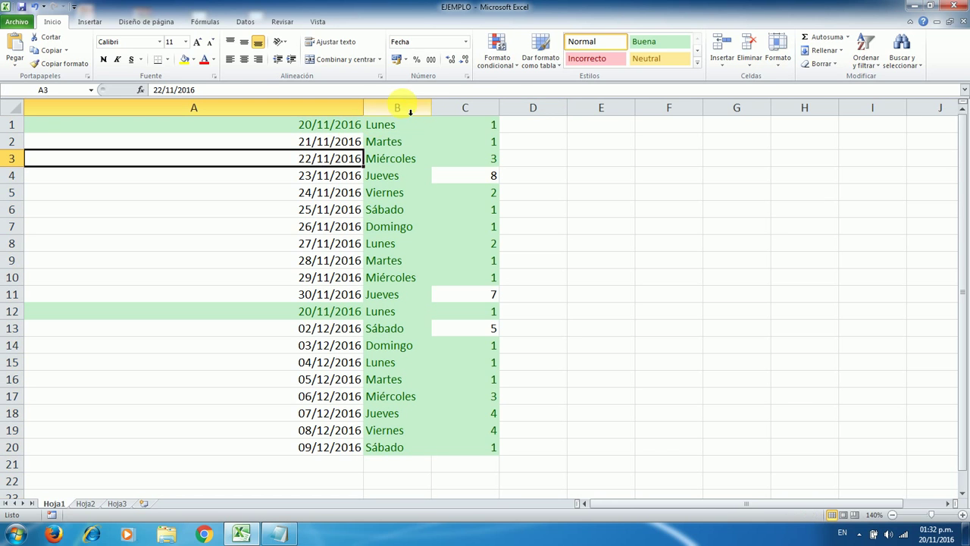
click(483, 115)
click(541, 178)
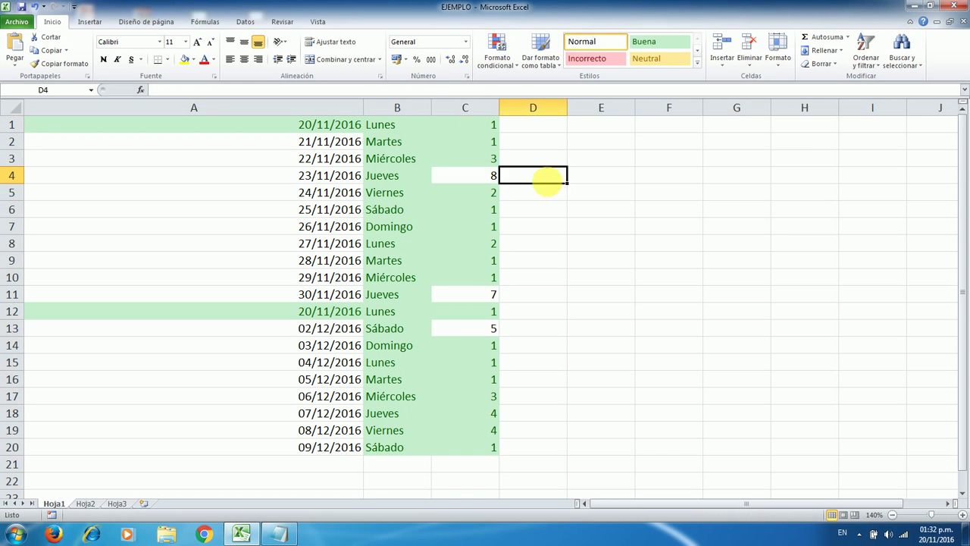
click(485, 177)
click(471, 301)
click(471, 328)
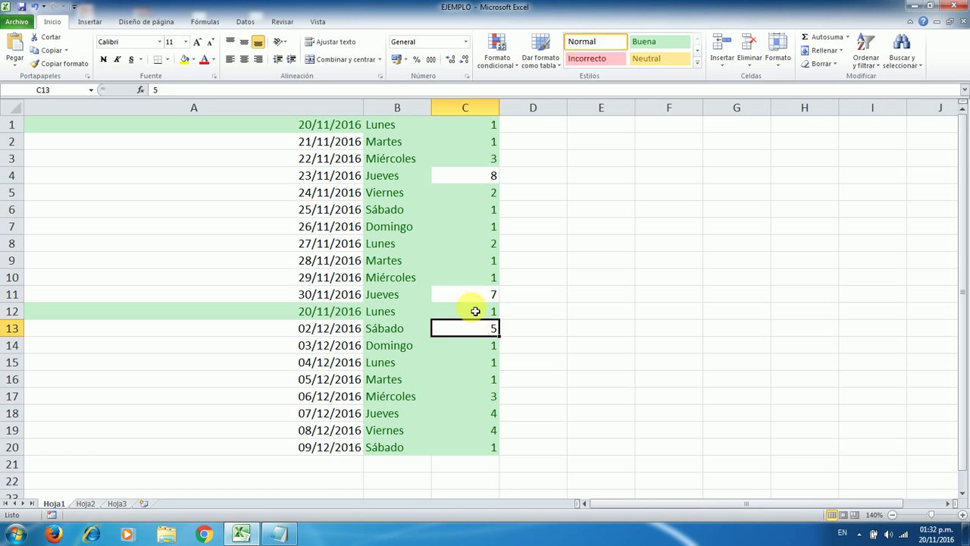
click(482, 113)
click(240, 196)
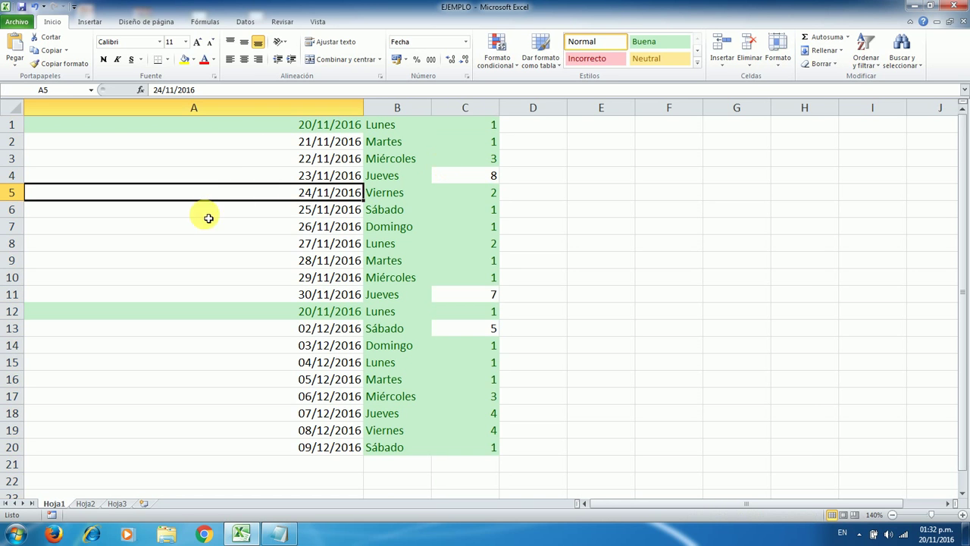
click(193, 223)
key(ctrl+a)
- Apply a Único values rule to rows 1–20 with light red fill and dark red text
click(227, 175)
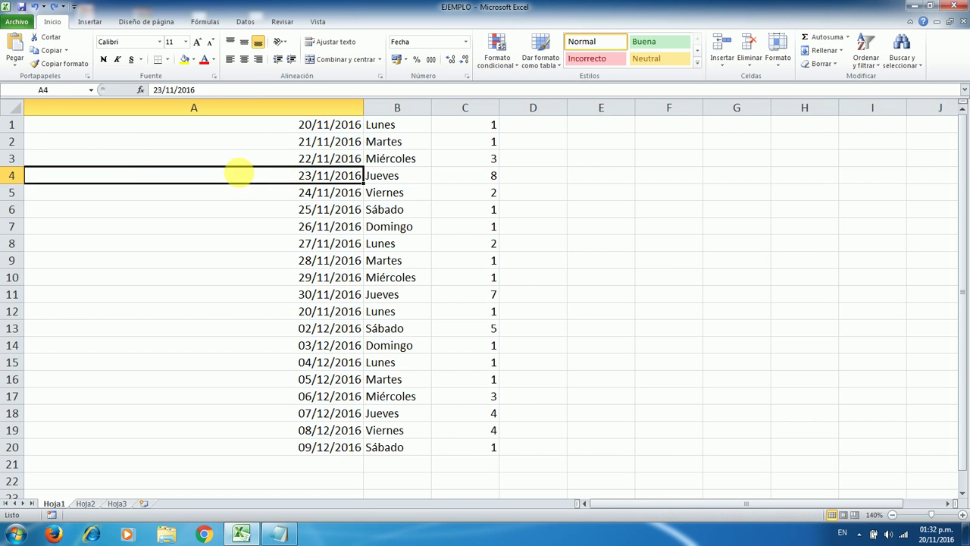
drag(25, 131, 75, 446)
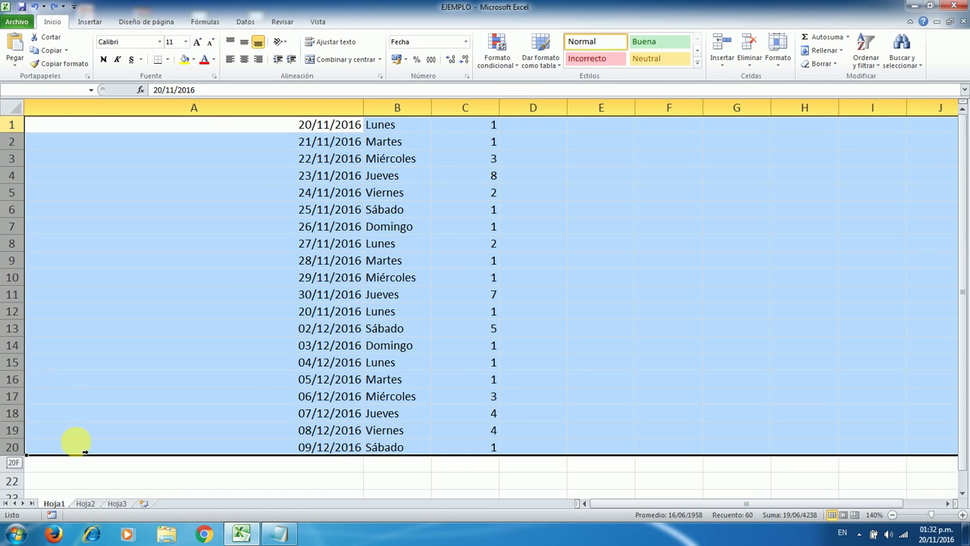
click(500, 52)
mouse_move(542, 85)
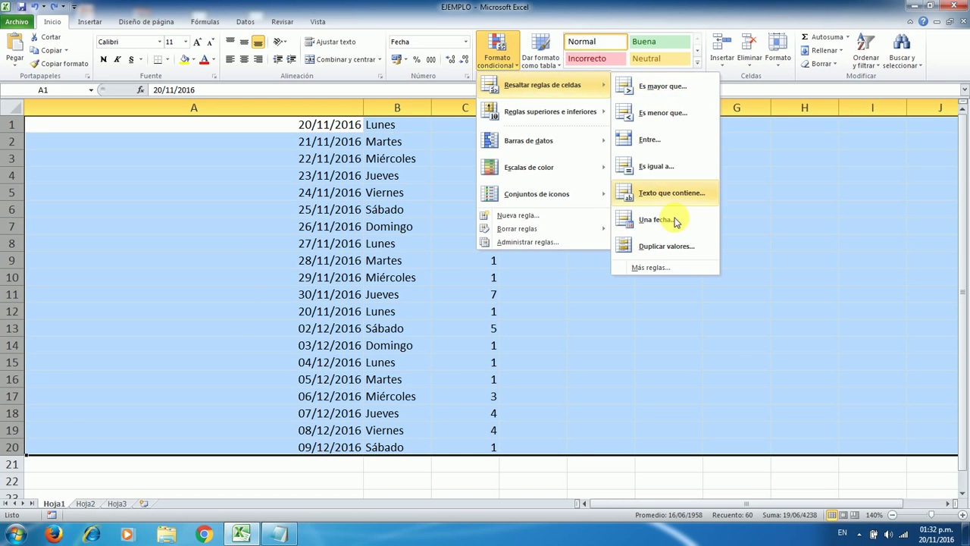
click(667, 246)
click(408, 263)
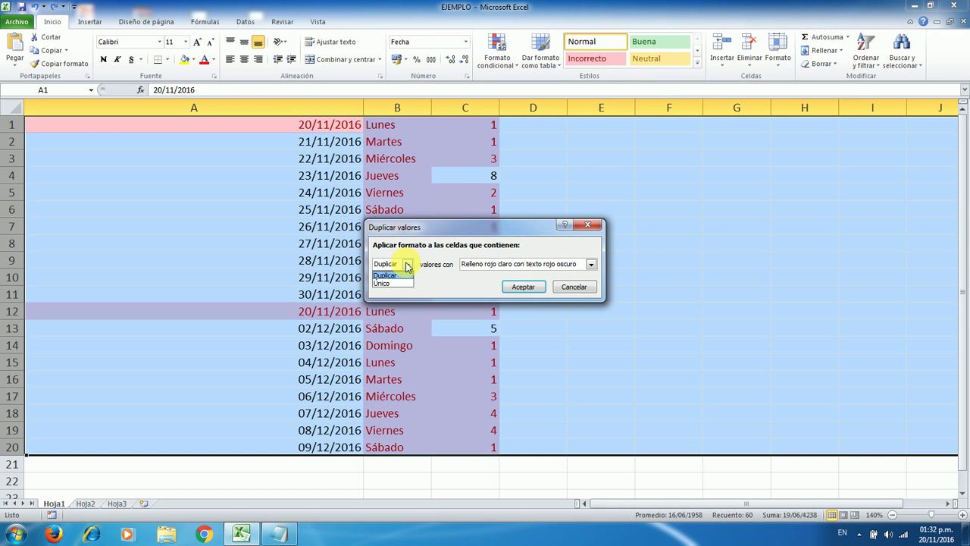
click(402, 285)
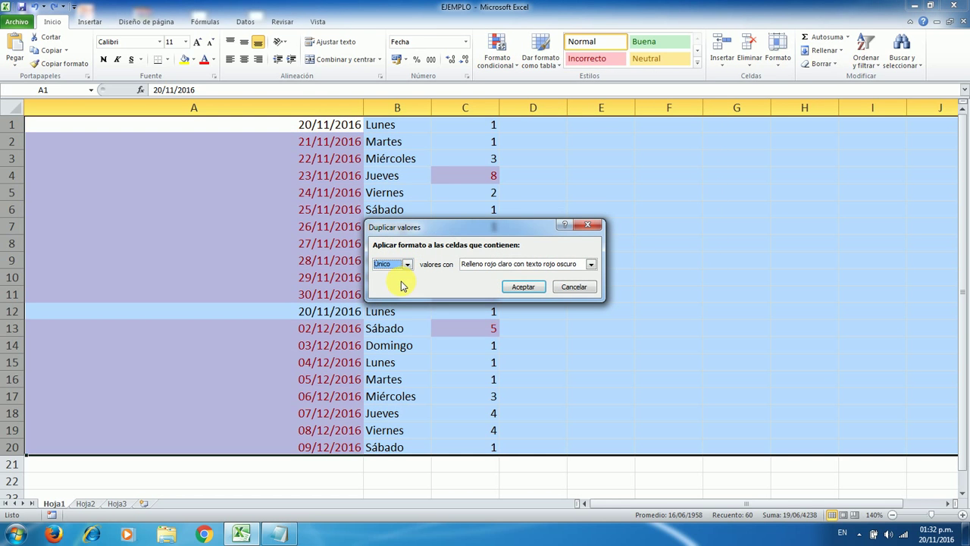
click(524, 288)
click(370, 224)
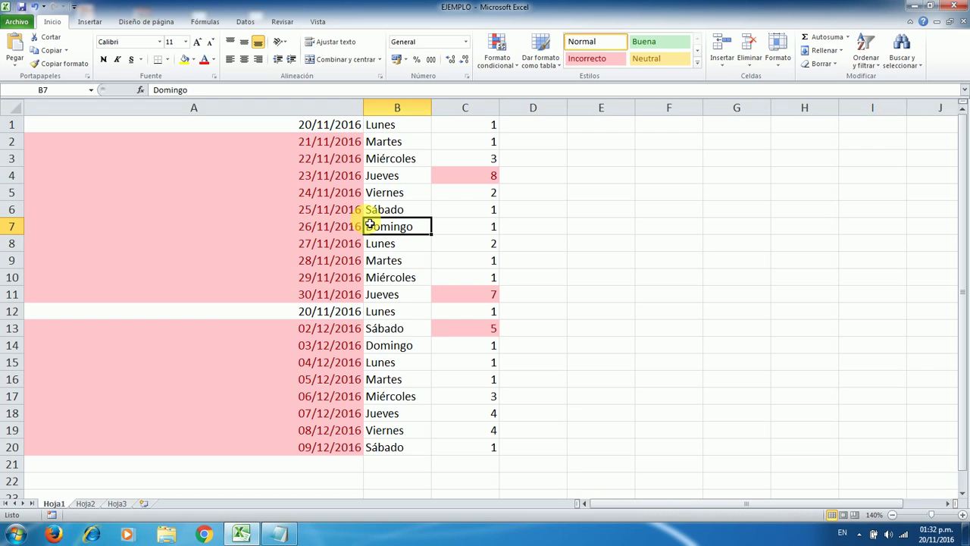
click(312, 159)
click(309, 145)
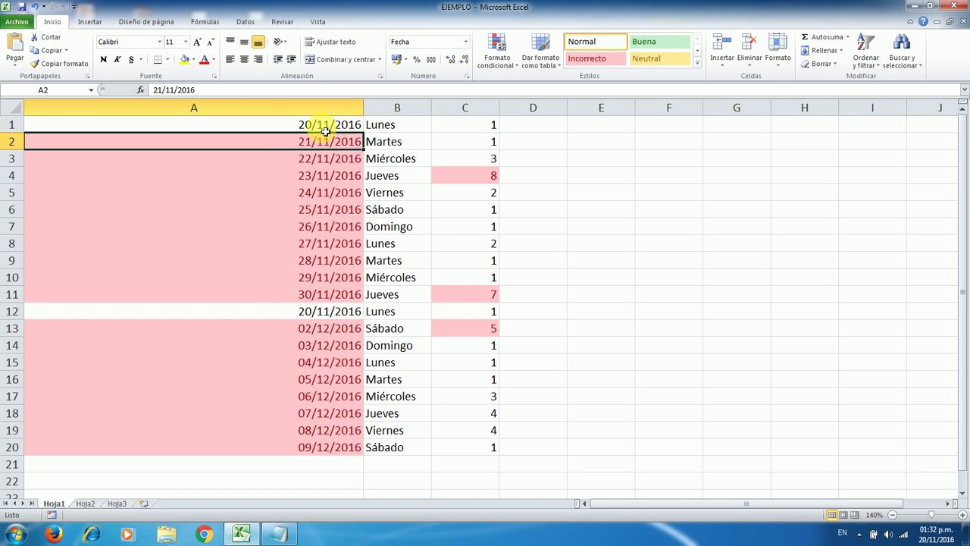
click(493, 184)
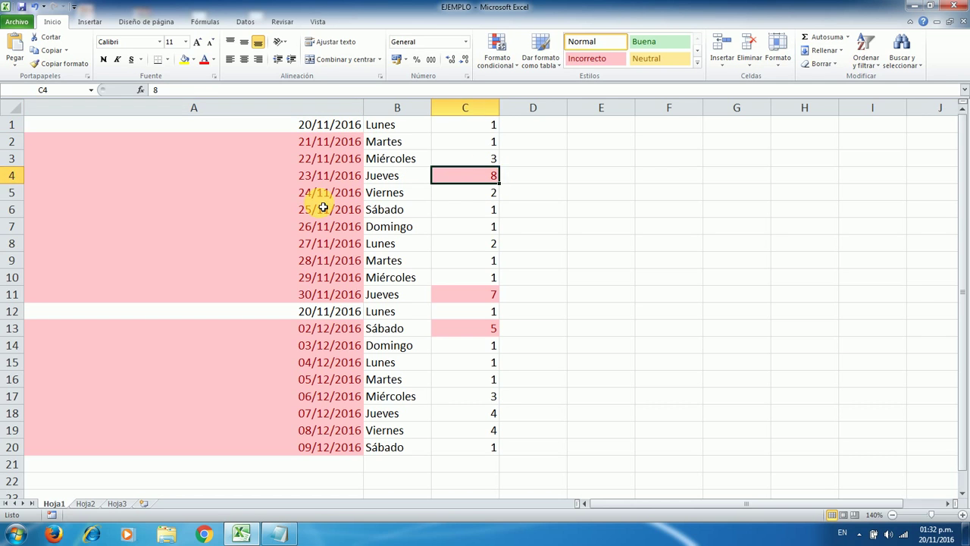
click(322, 209)
click(462, 296)
click(463, 328)
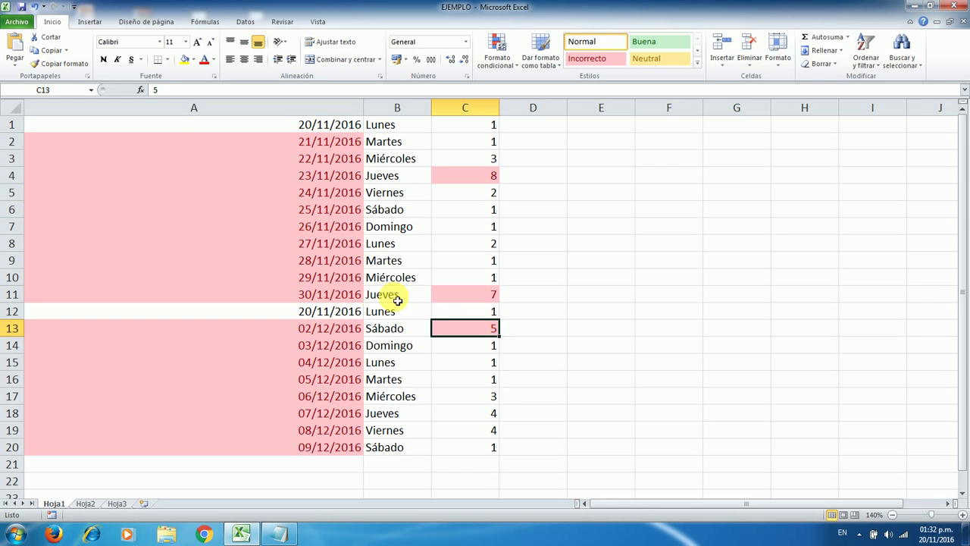
click(352, 298)
click(343, 277)
click(341, 243)
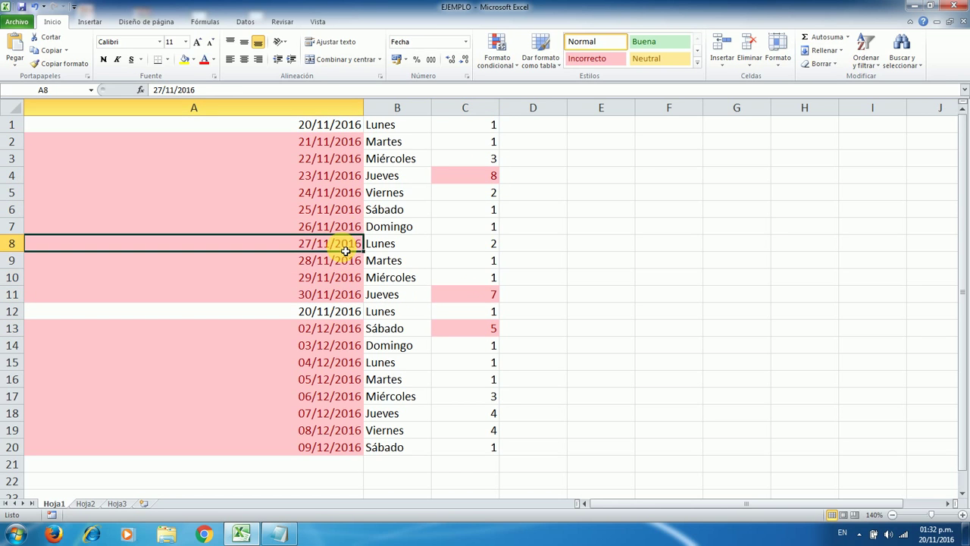
click(343, 179)
click(345, 158)
click(347, 143)
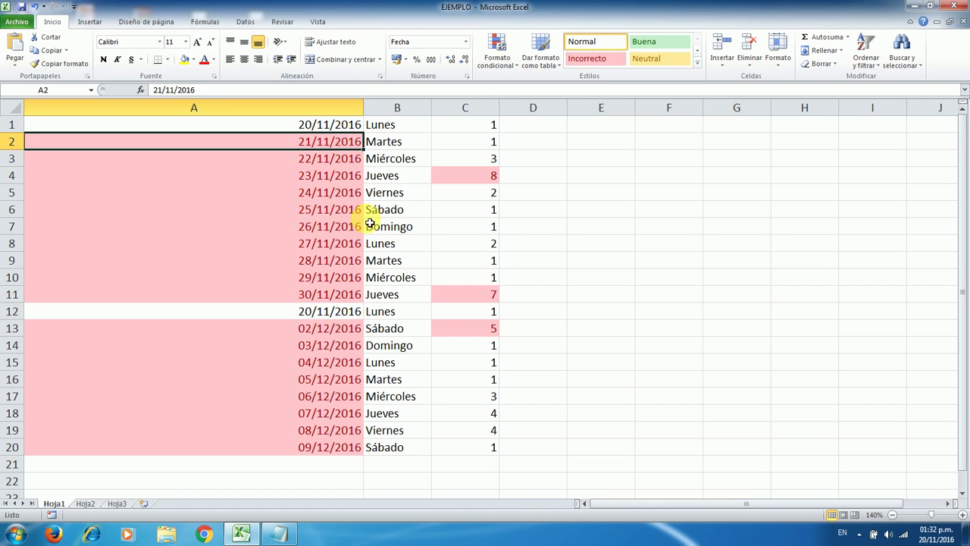
click(418, 230)
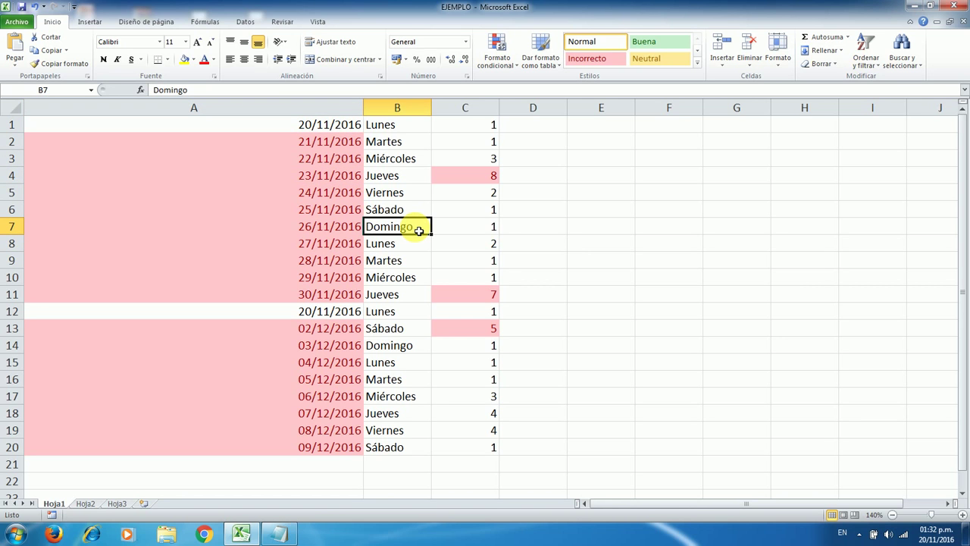